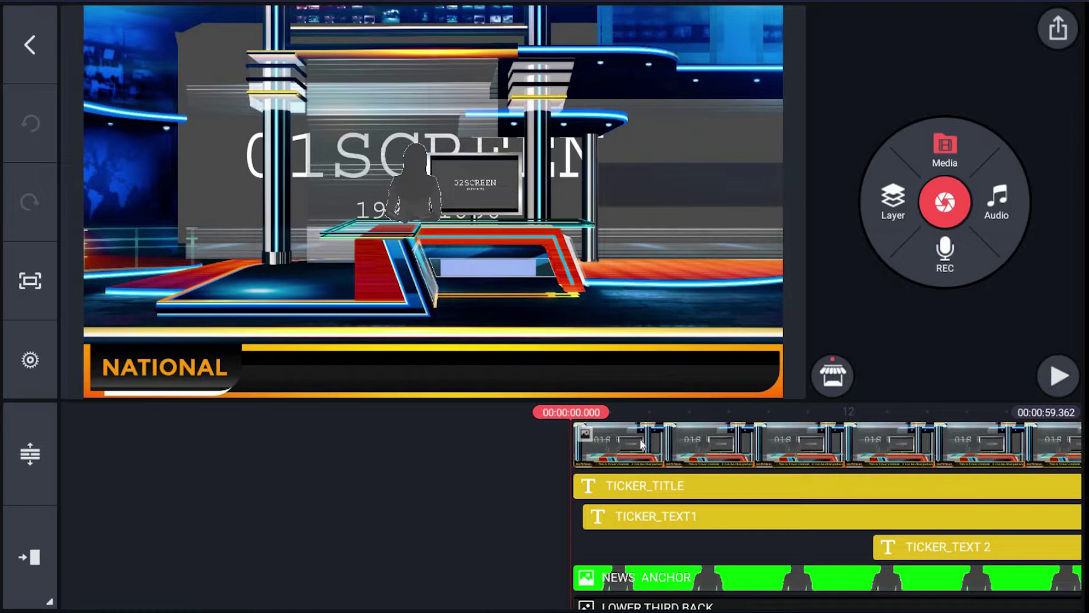
# Preview the template playback and expand the timeline to show every layer.
pyautogui.click(1059, 376)
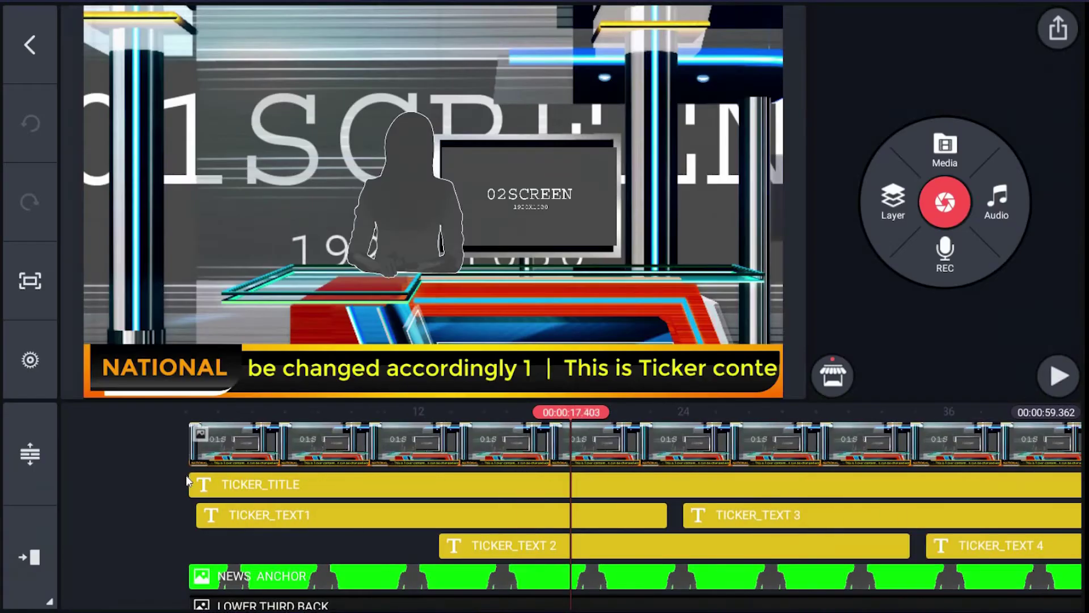
pyautogui.scroll(-3, 187, 481)
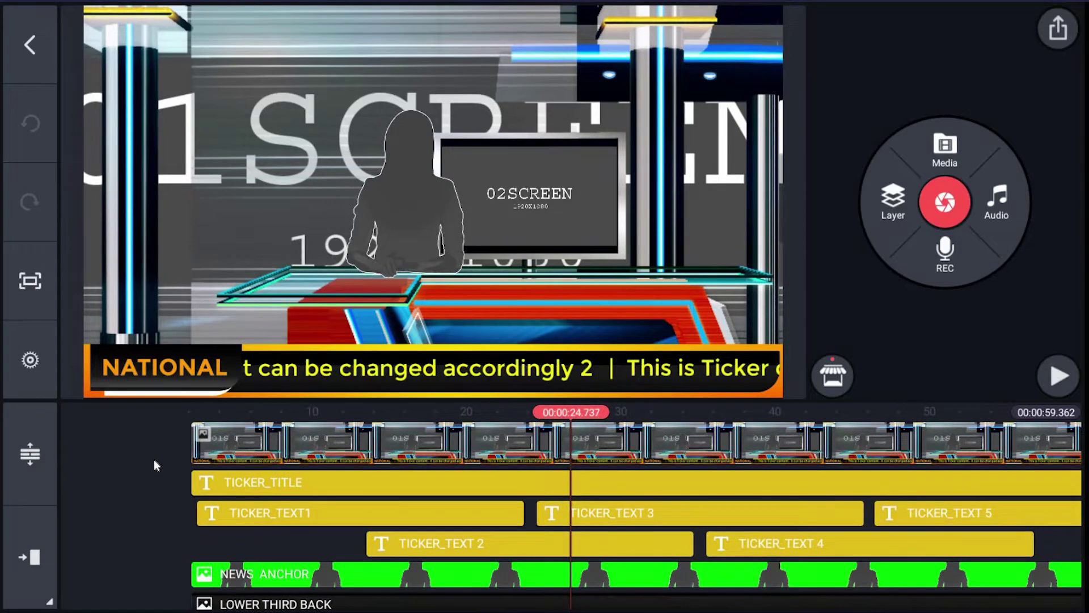
pyautogui.scroll(-2, 154, 462)
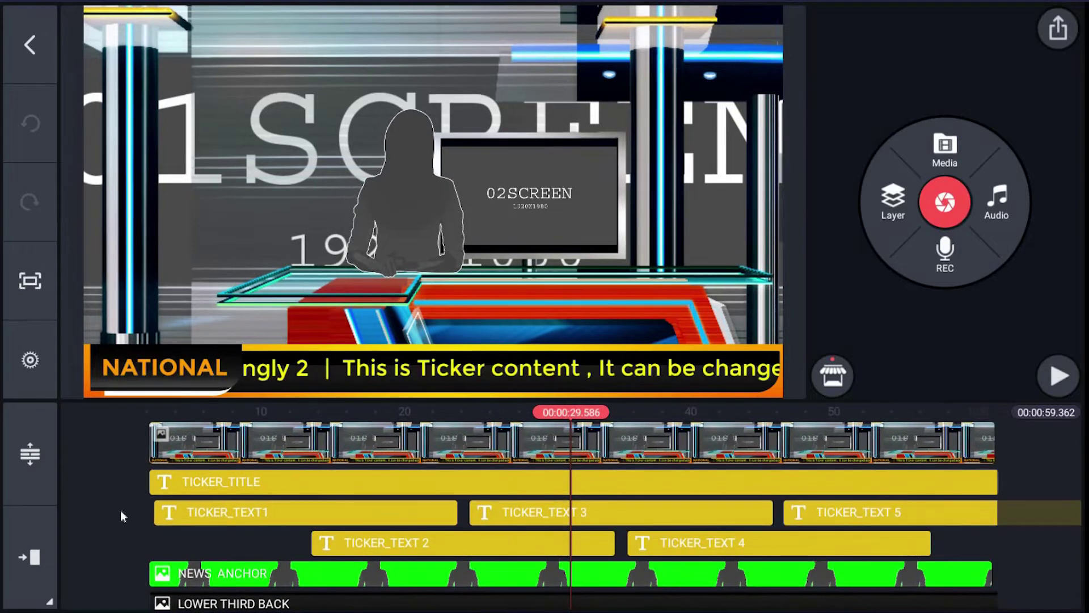
pyautogui.moveTo(119, 513); pyautogui.dragTo(117, 525)
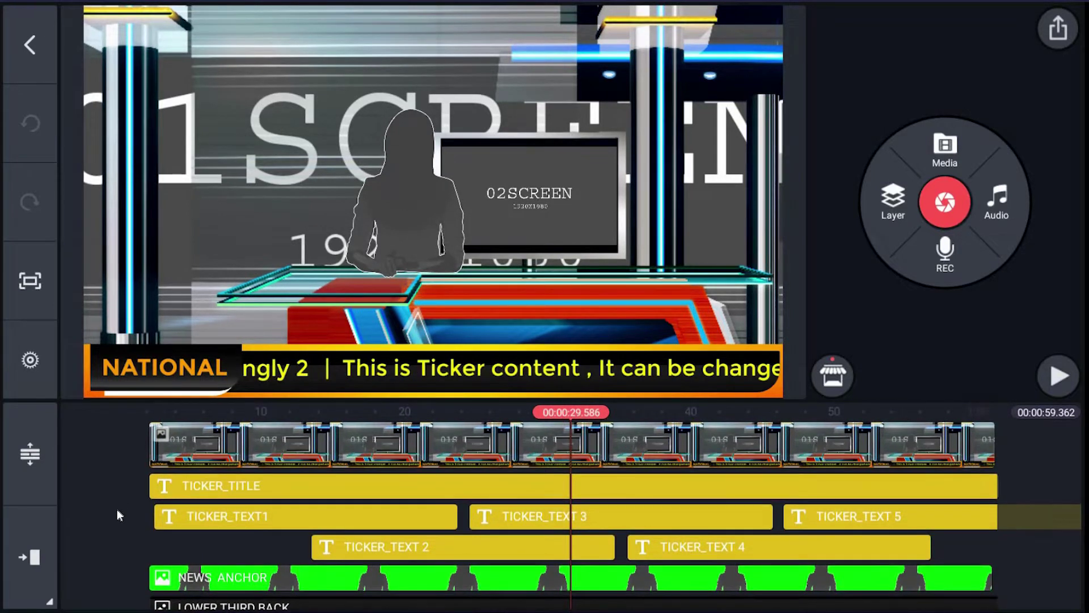
pyautogui.click(51, 458)
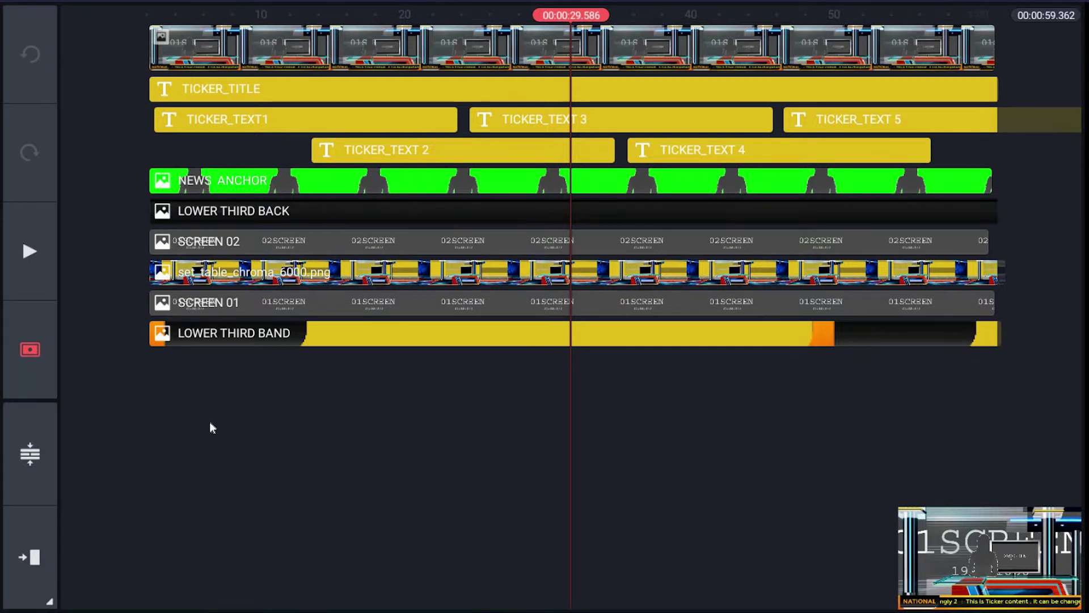
# Back in the editor, set the TICKER_TITLE text to NATIONAL.
pyautogui.click(32, 449)
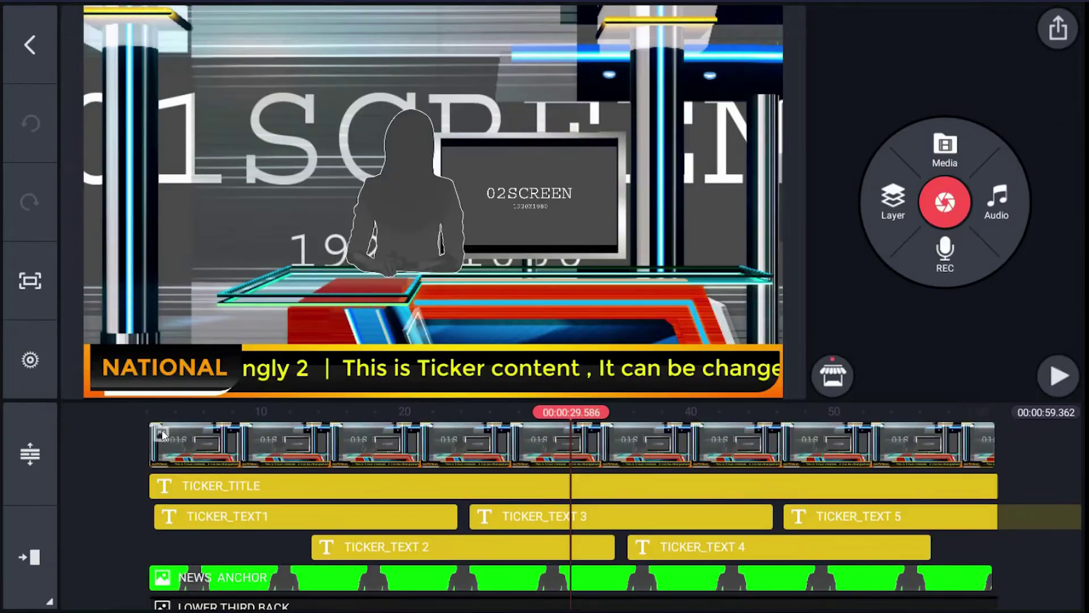
pyautogui.scroll(-1, 105, 496)
pyautogui.scroll(1, 104, 503)
pyautogui.click(300, 486)
pyautogui.click(869, 25)
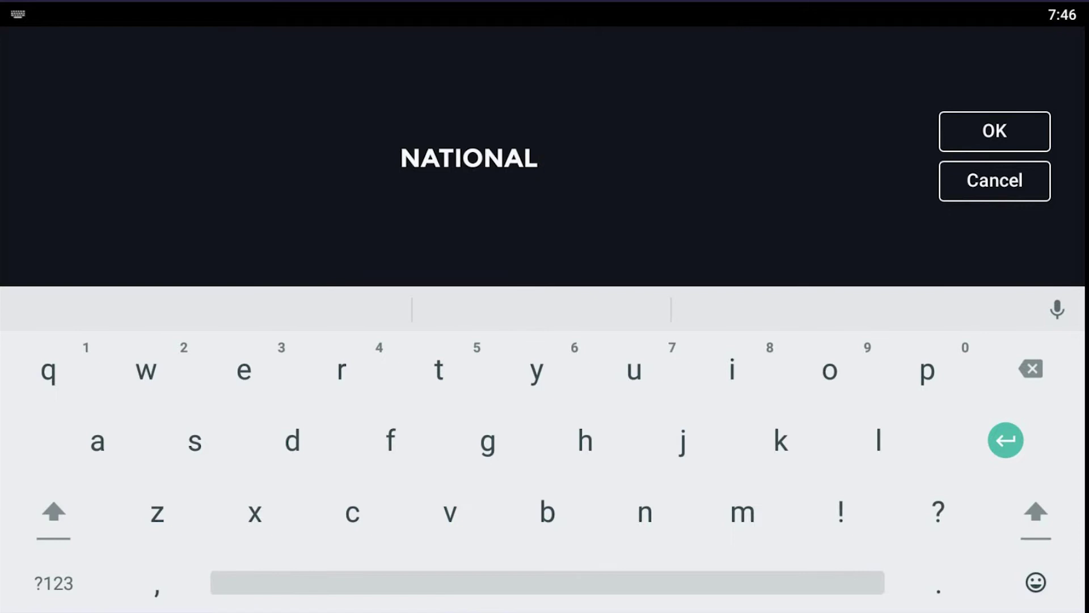
pyautogui.click(1036, 139)
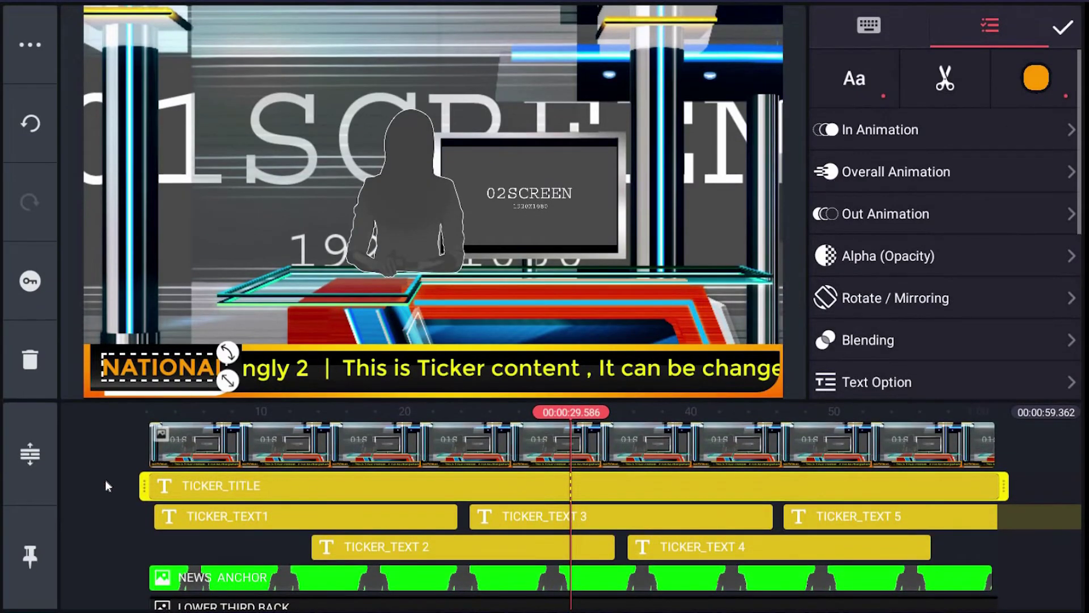
# Edit and confirm the first ticker line (TICKER_TEXT1), then deselect the ticker clip.
pyautogui.click(249, 521)
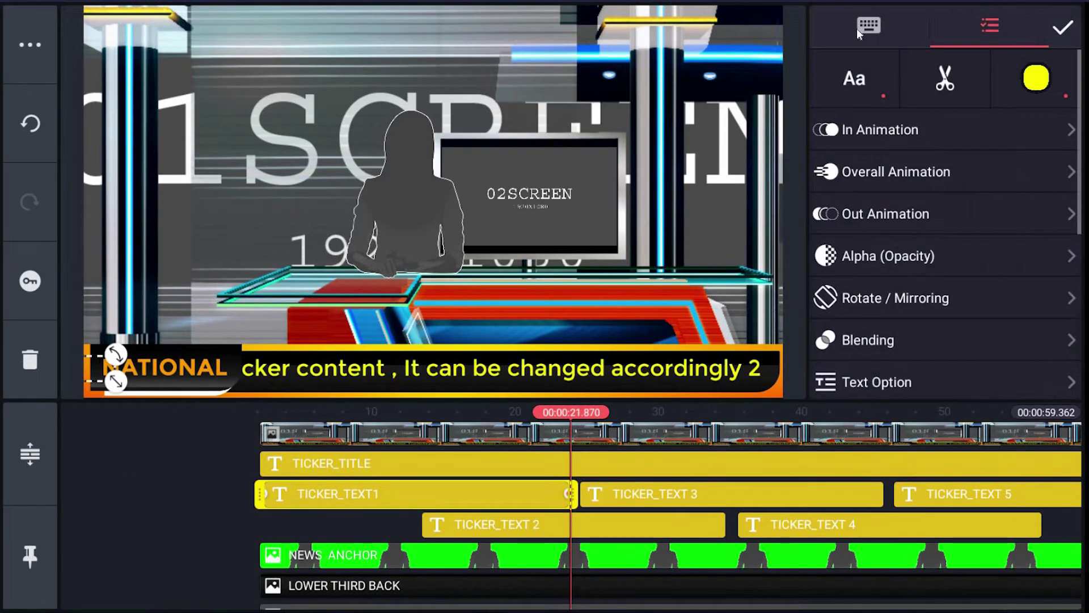
pyautogui.click(858, 31)
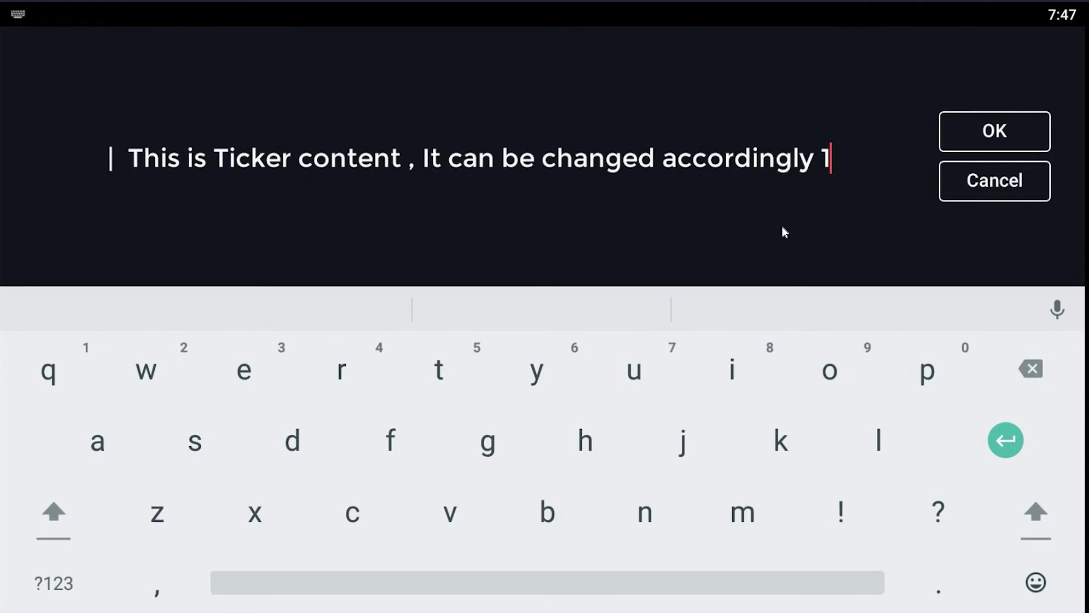
pyautogui.click(1033, 122)
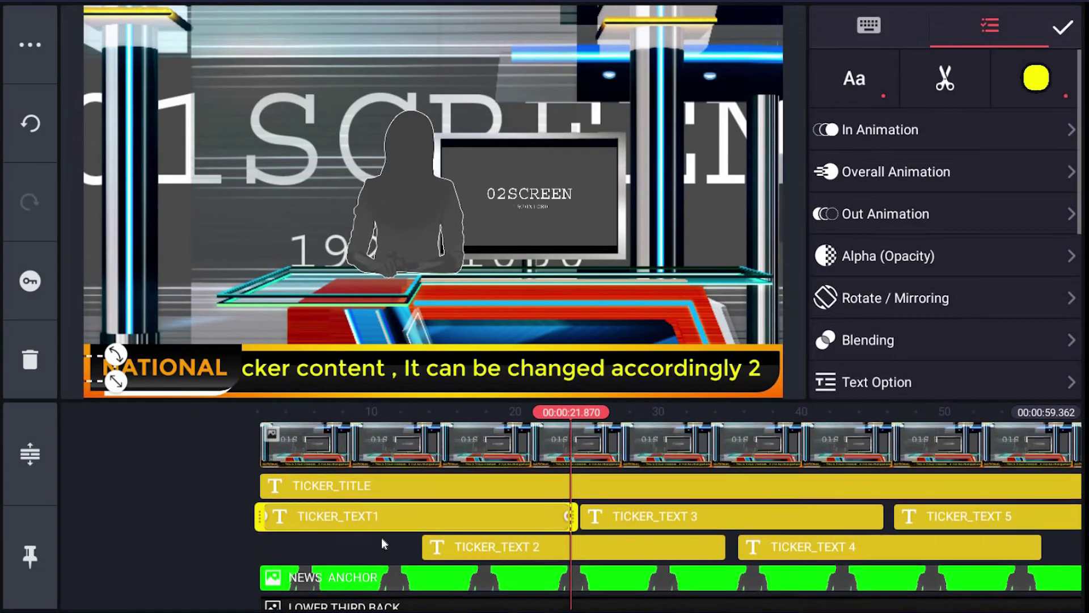
pyautogui.click(223, 505)
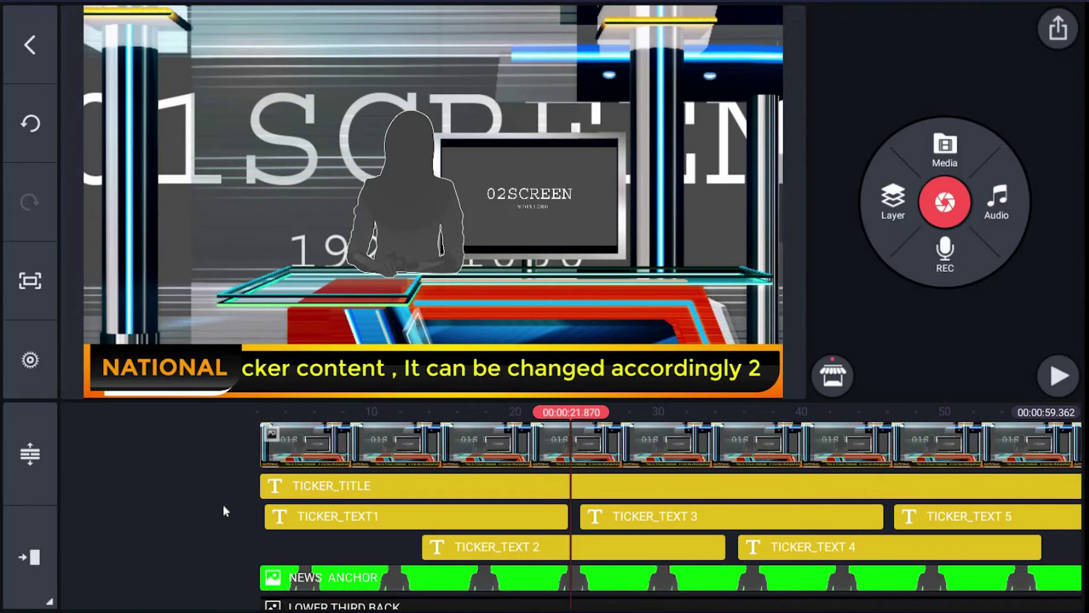
pyautogui.moveTo(223, 510); pyautogui.dragTo(120, 500)
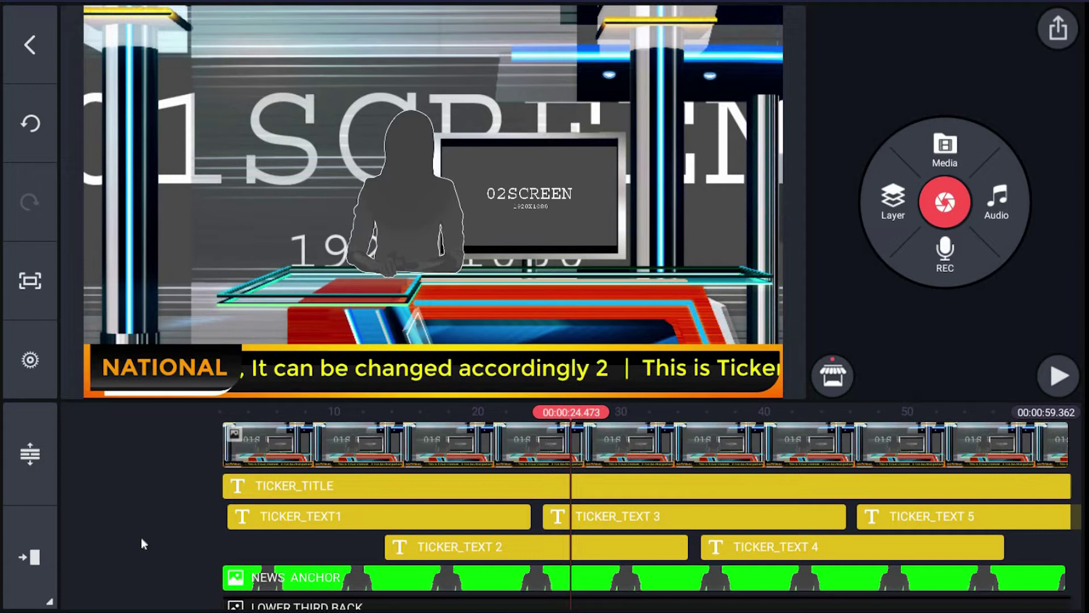
pyautogui.moveTo(142, 544); pyautogui.dragTo(136, 449)
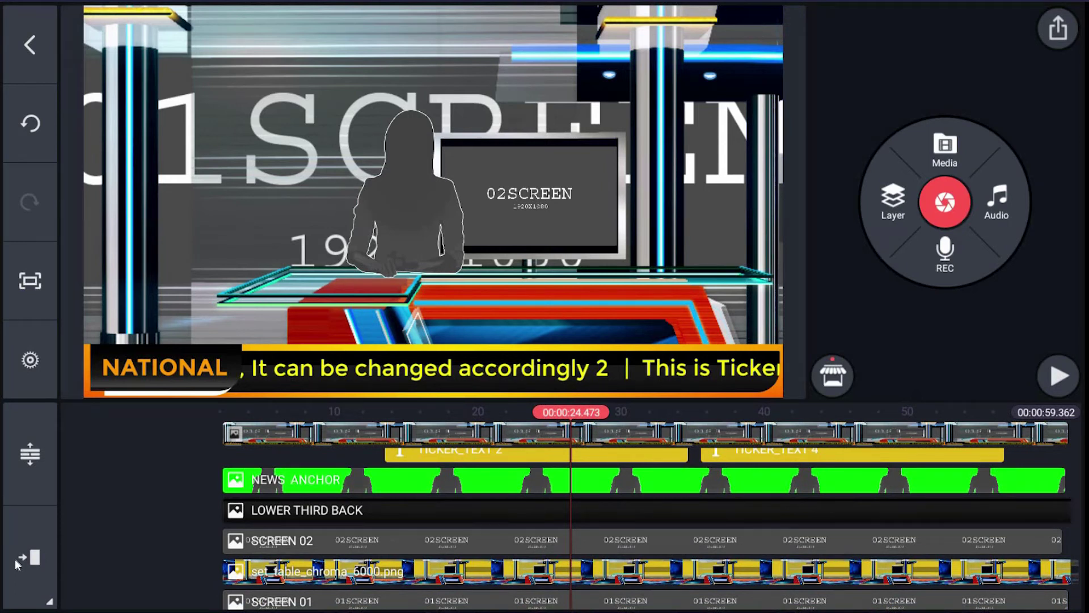
pyautogui.moveTo(158, 504); pyautogui.dragTo(174, 540)
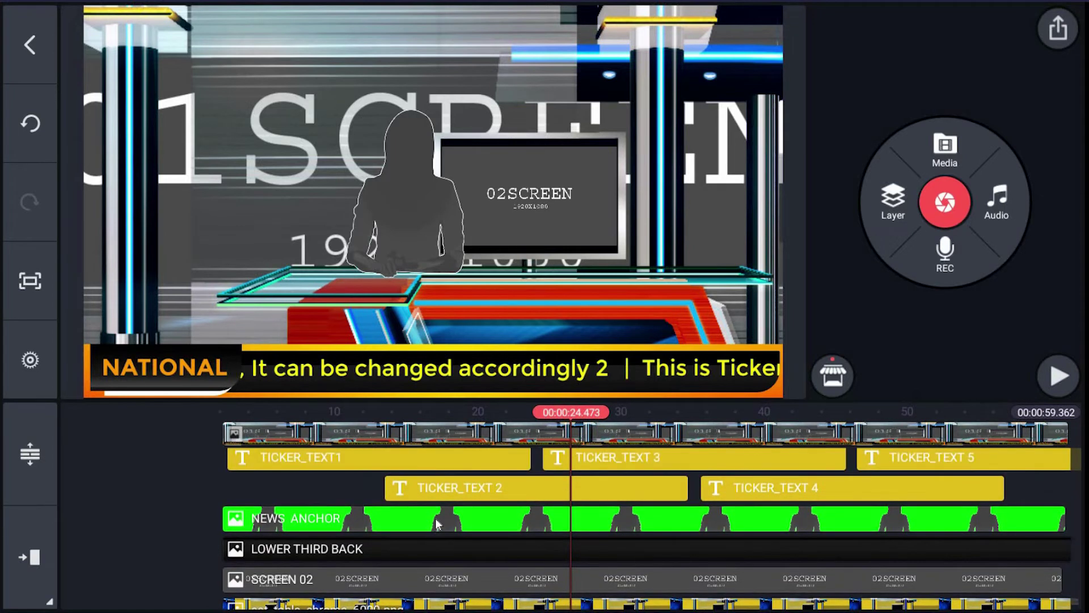
# Replace the NEWS ANCHOR clip with the anchor_table video from SharedFolder, accepting the IDR warning.
pyautogui.click(435, 518)
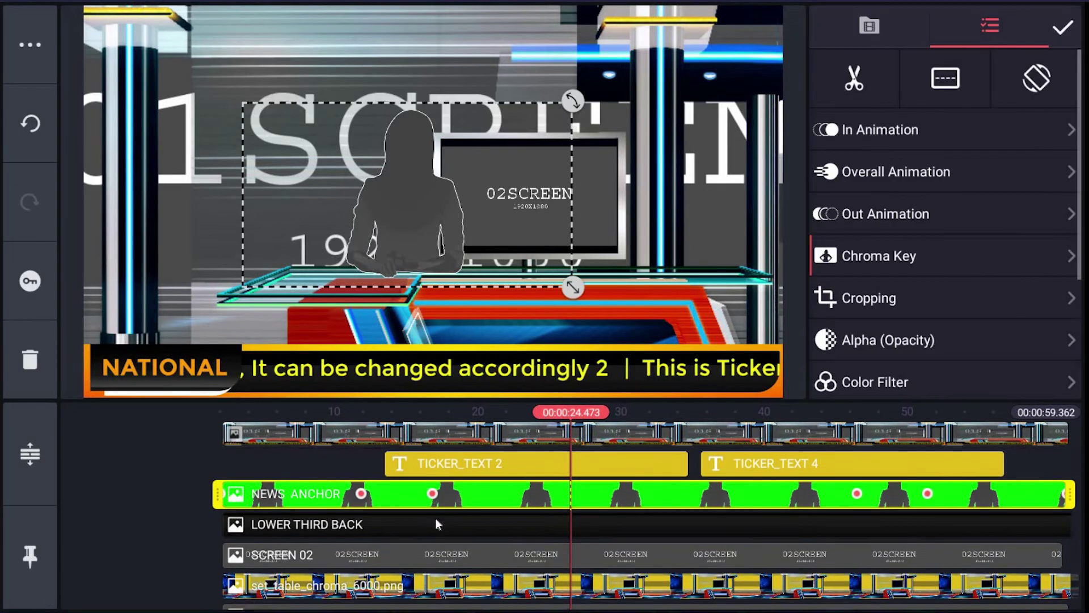
pyautogui.click(868, 27)
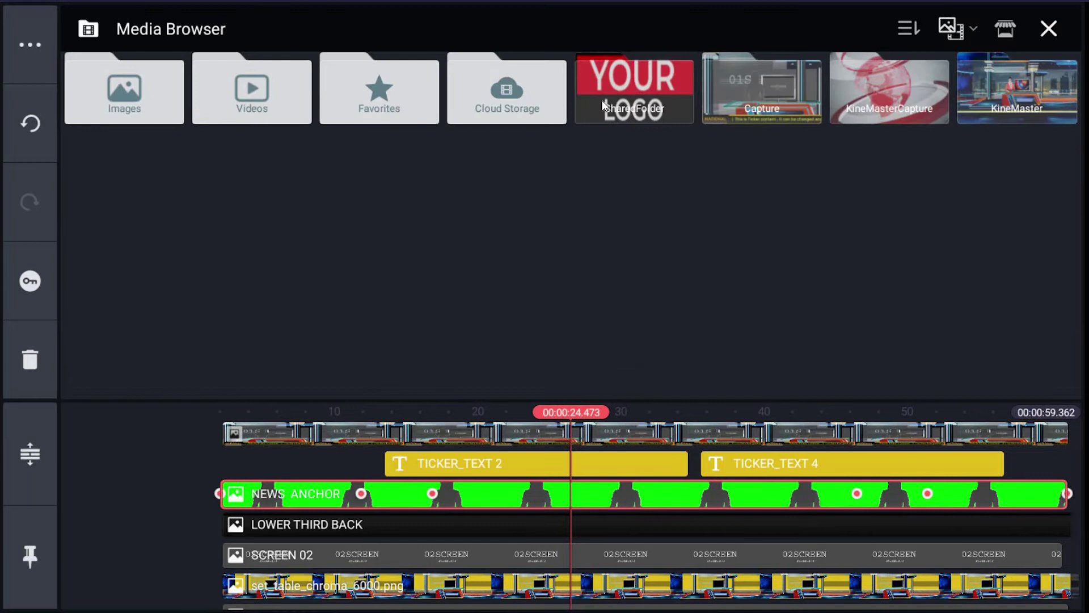
pyautogui.click(603, 104)
pyautogui.click(635, 186)
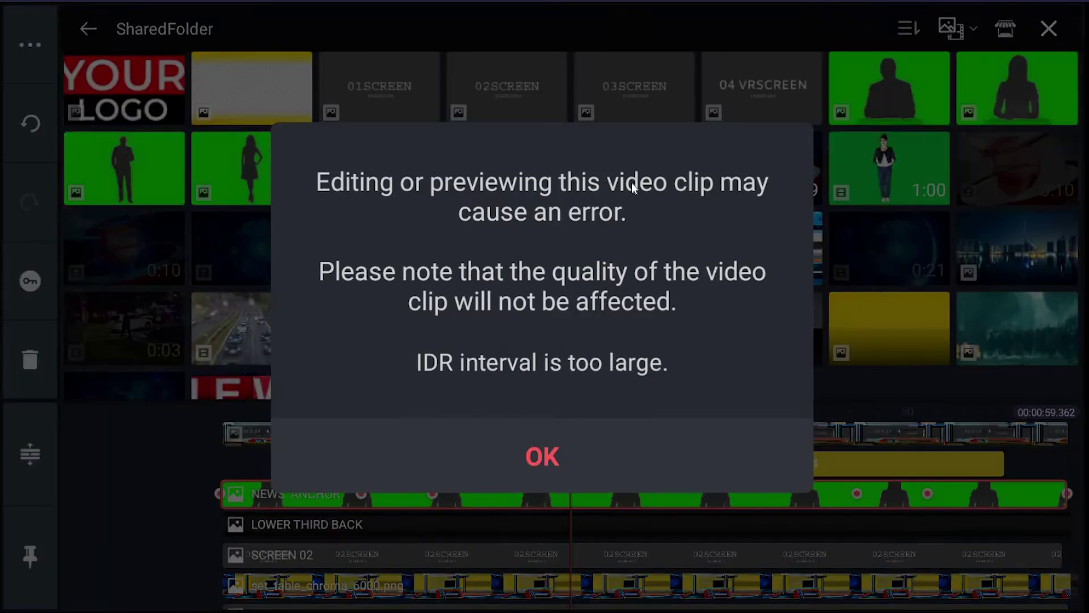
pyautogui.click(558, 454)
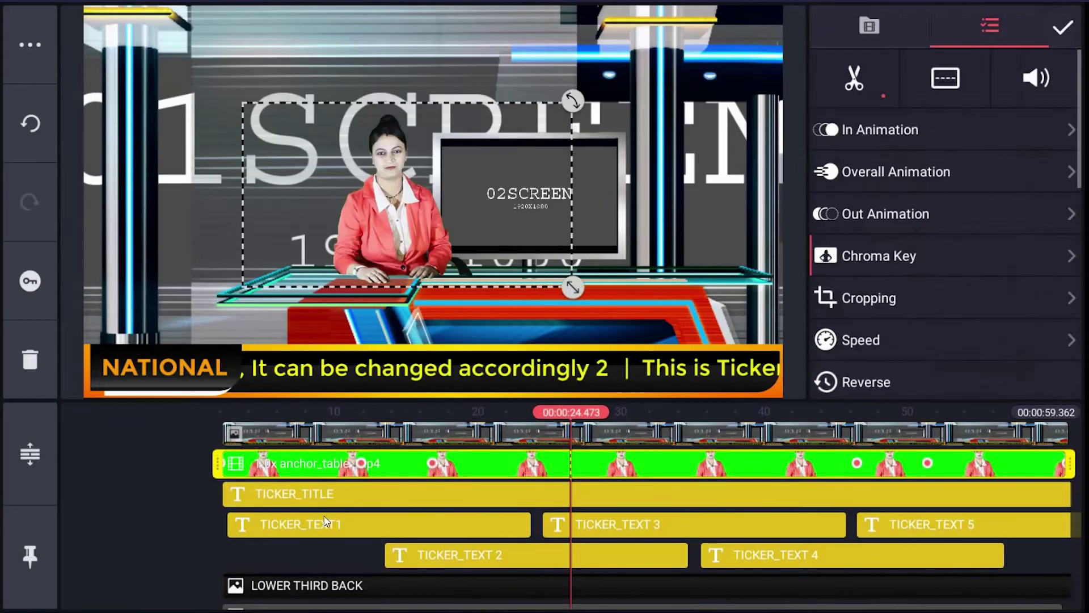
pyautogui.click(130, 511)
pyautogui.moveTo(132, 498); pyautogui.dragTo(131, 456)
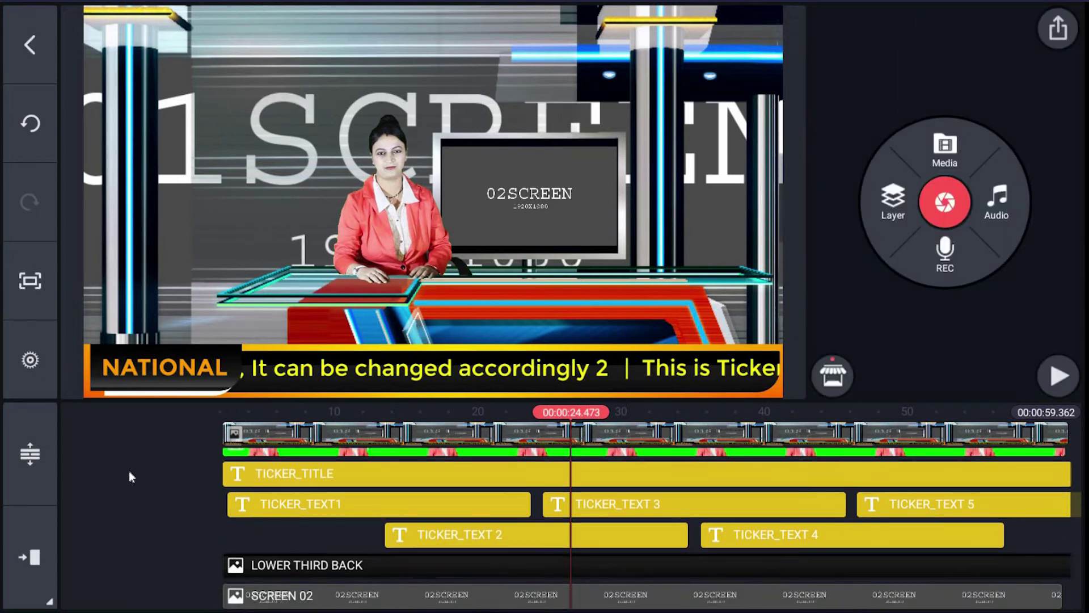
pyautogui.scroll(-1, 166, 519)
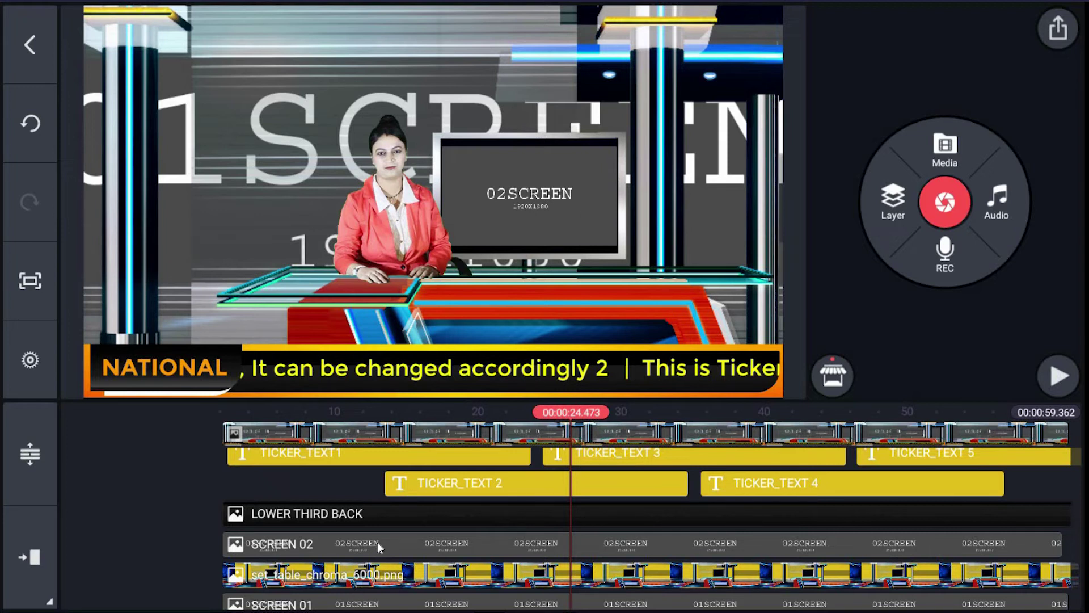
# Swap the SCREEN 02 placeholder for the Car traffic video from SharedFolder.
pyautogui.click(417, 542)
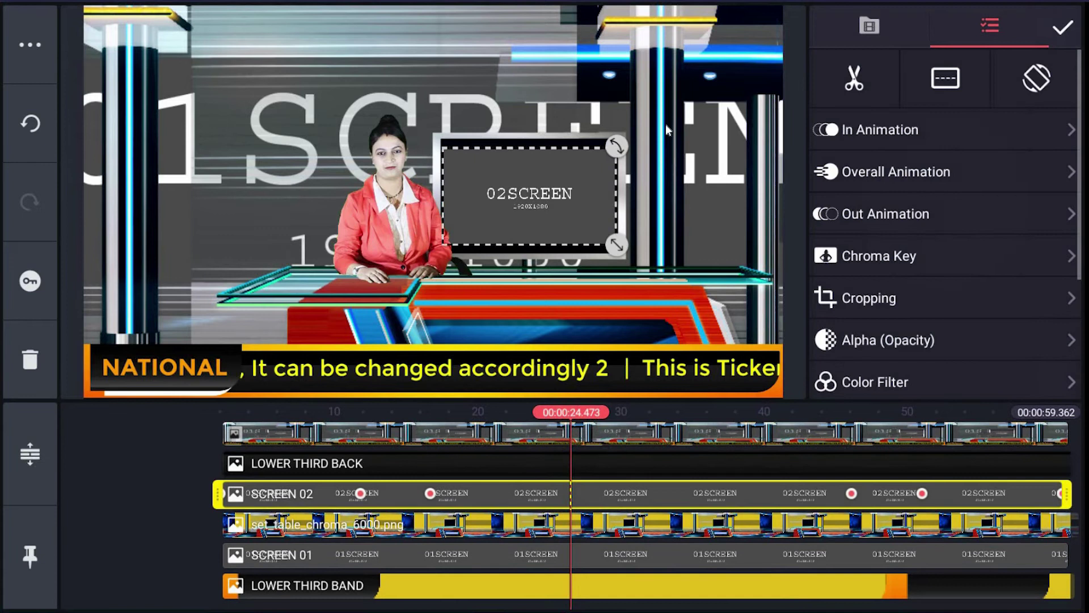
pyautogui.click(861, 28)
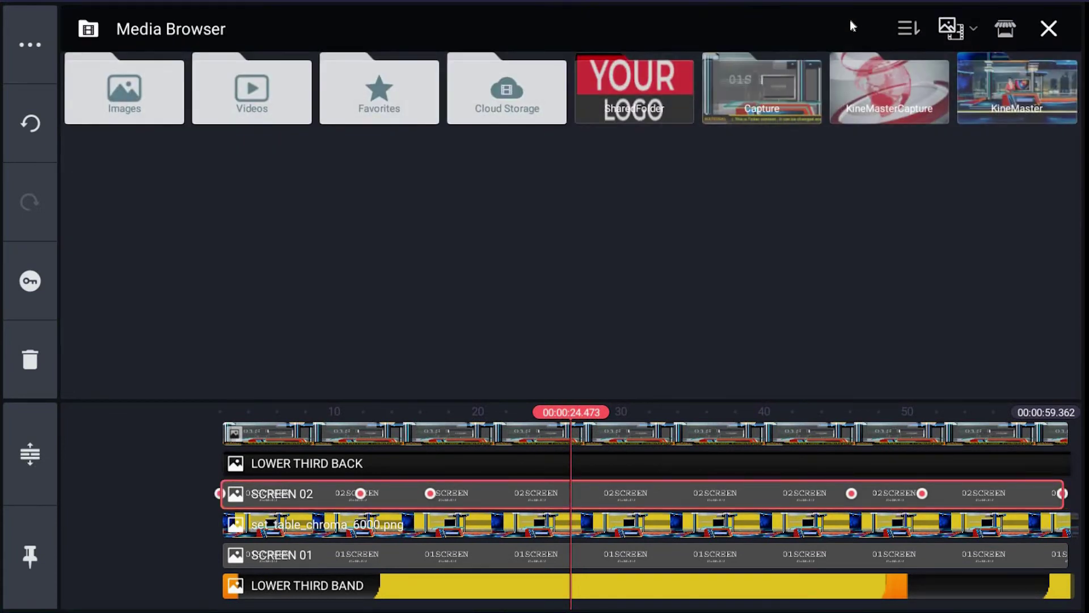
pyautogui.click(632, 99)
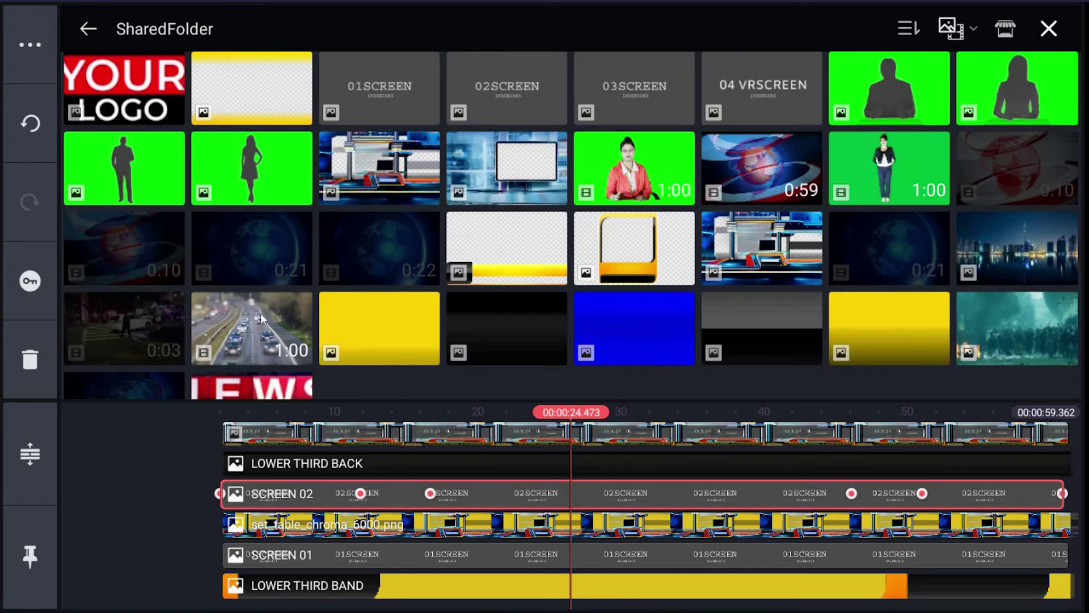
pyautogui.click(261, 313)
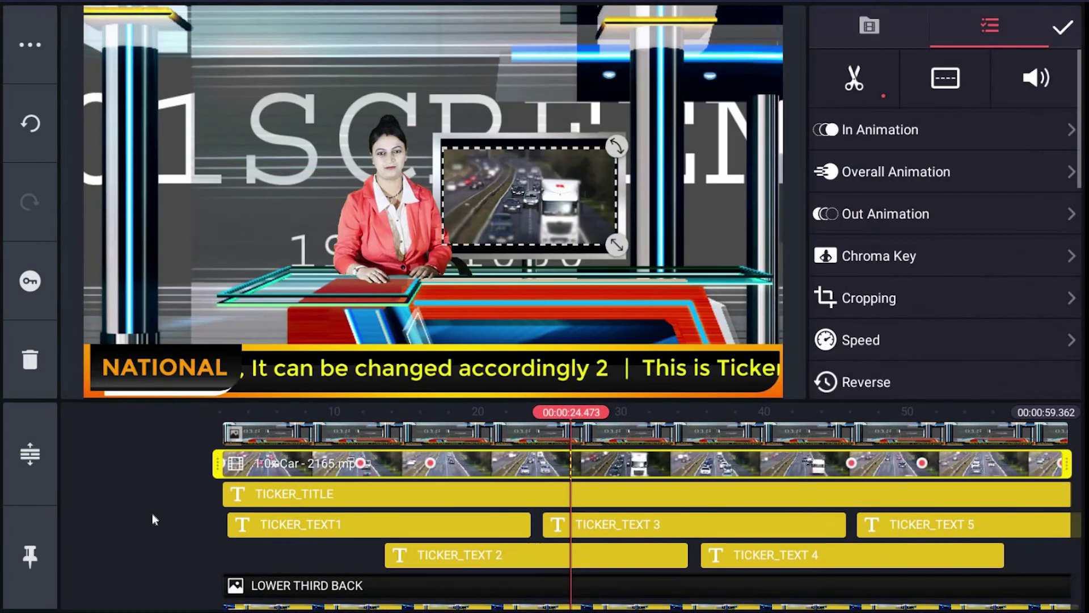
pyautogui.click(143, 545)
pyautogui.scroll(-3, 168, 459)
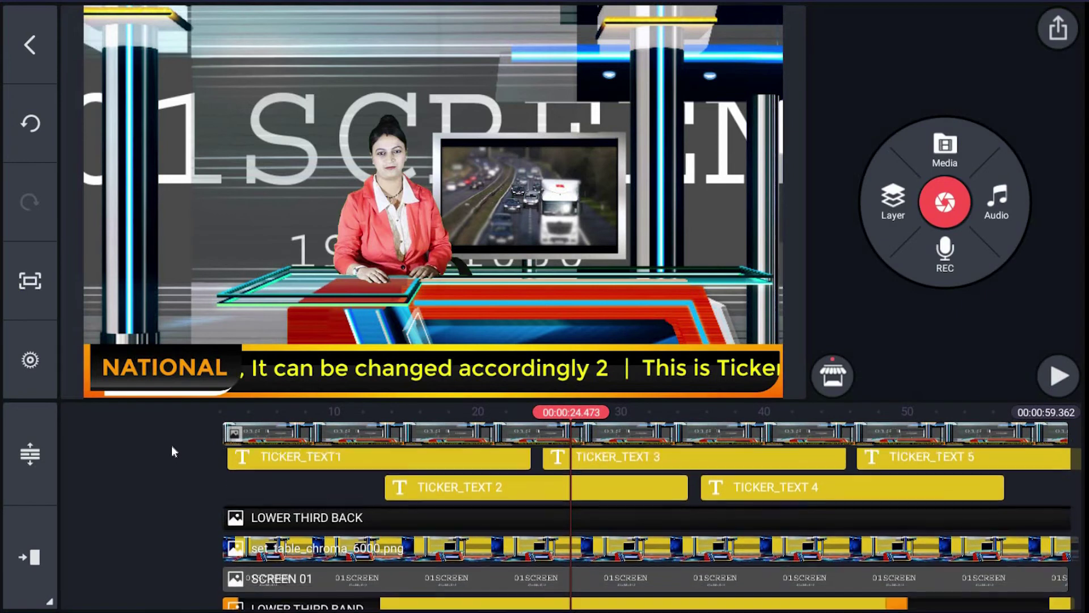
pyautogui.scroll(-1, 173, 451)
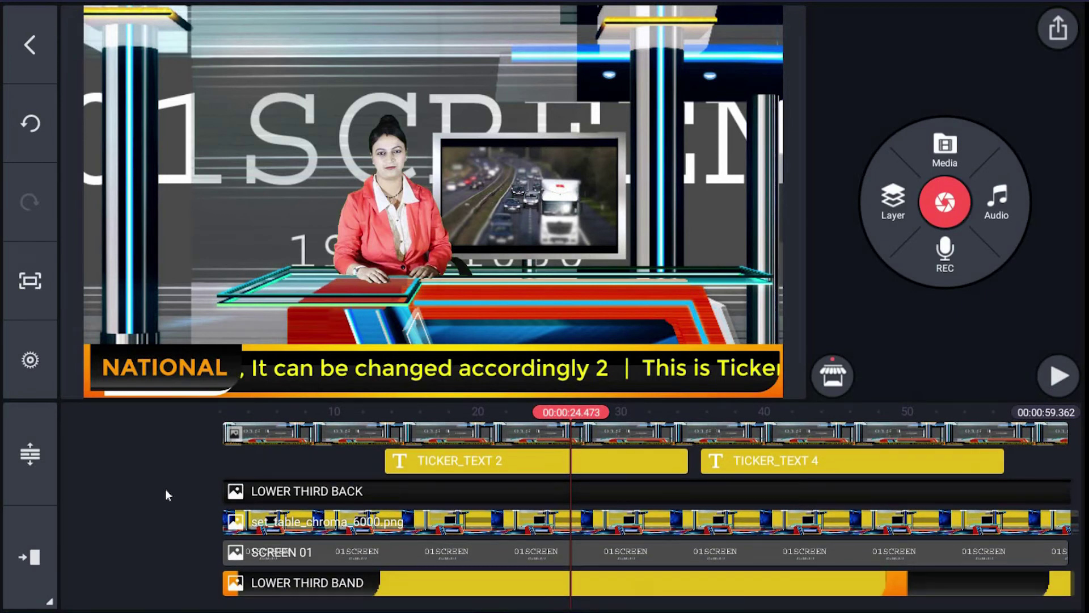
pyautogui.scroll(-1, 165, 490)
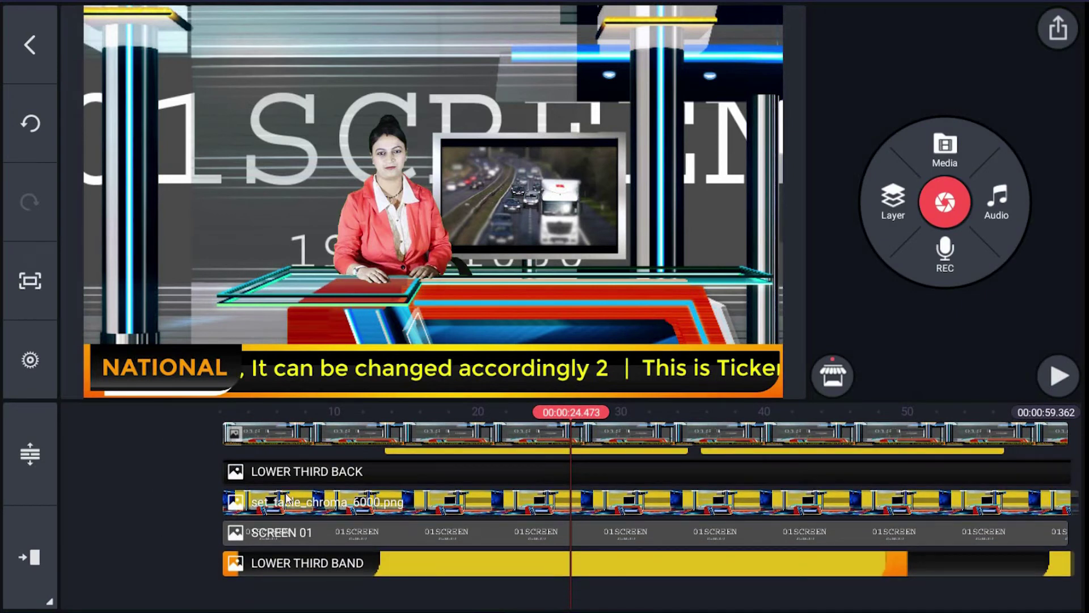
# Rewind the timeline and replace SCREEN 01 with the city skyline image from SharedFolder.
pyautogui.moveTo(153, 484)
pyautogui.mouseDown()
pyautogui.moveTo(470, 495)
pyautogui.moveTo(682, 524)
pyautogui.mouseUp()
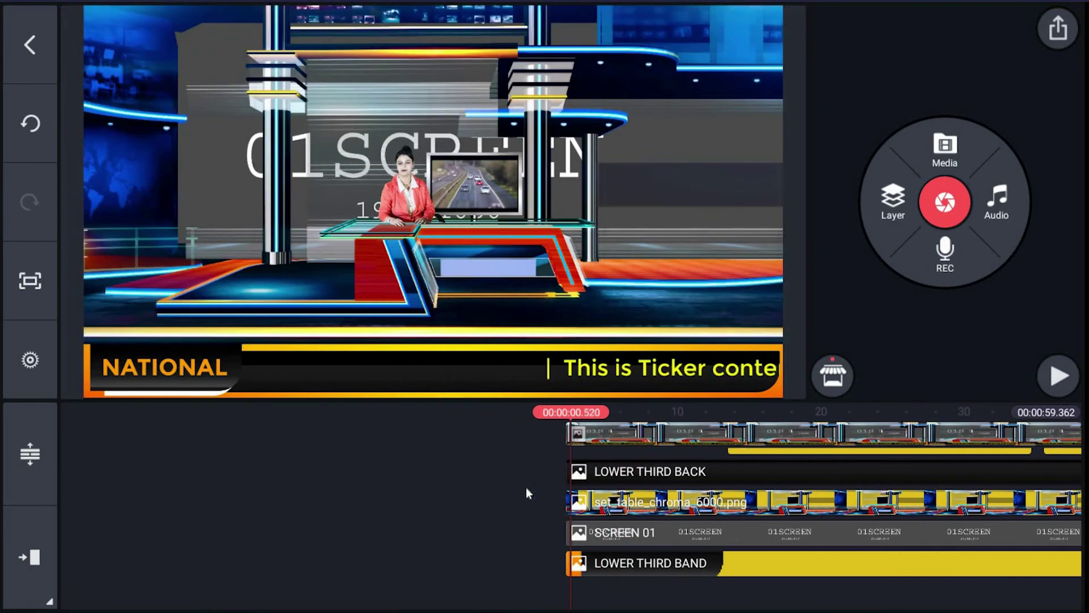
pyautogui.click(683, 530)
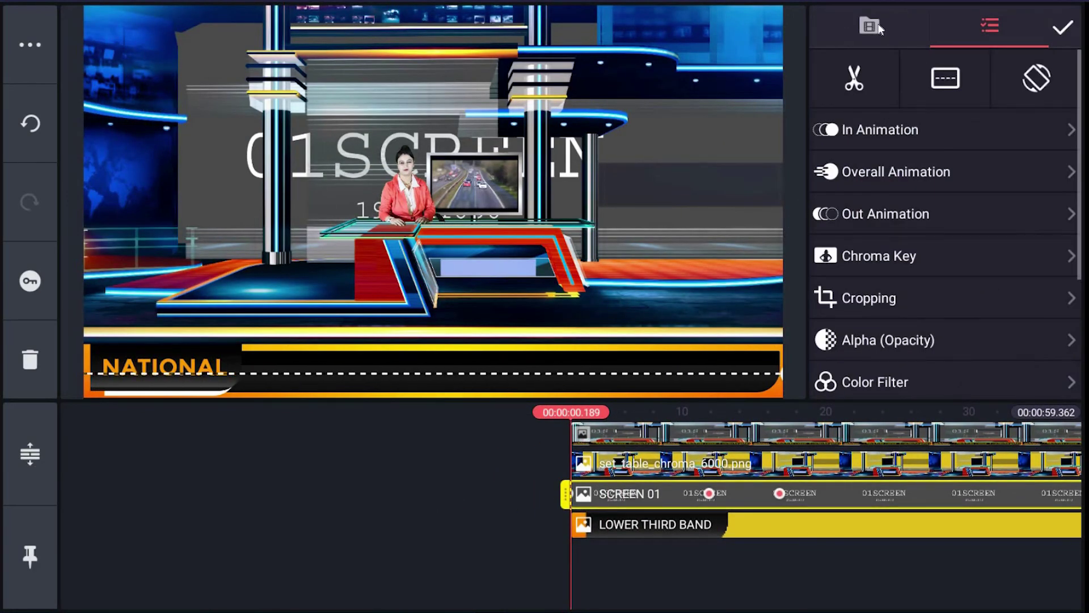
pyautogui.click(878, 28)
pyautogui.click(664, 85)
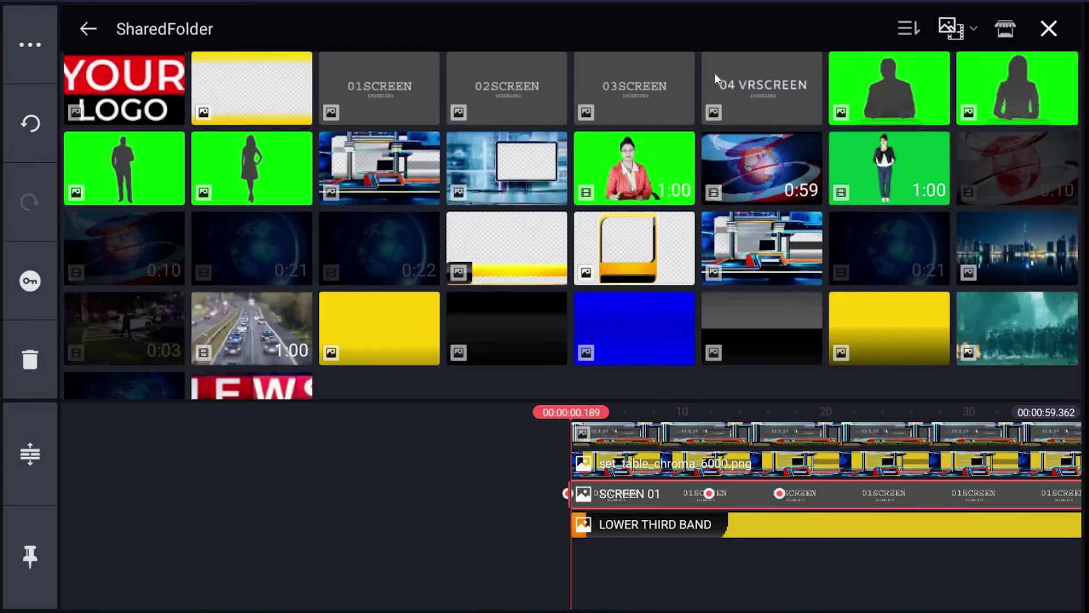
pyautogui.click(1056, 248)
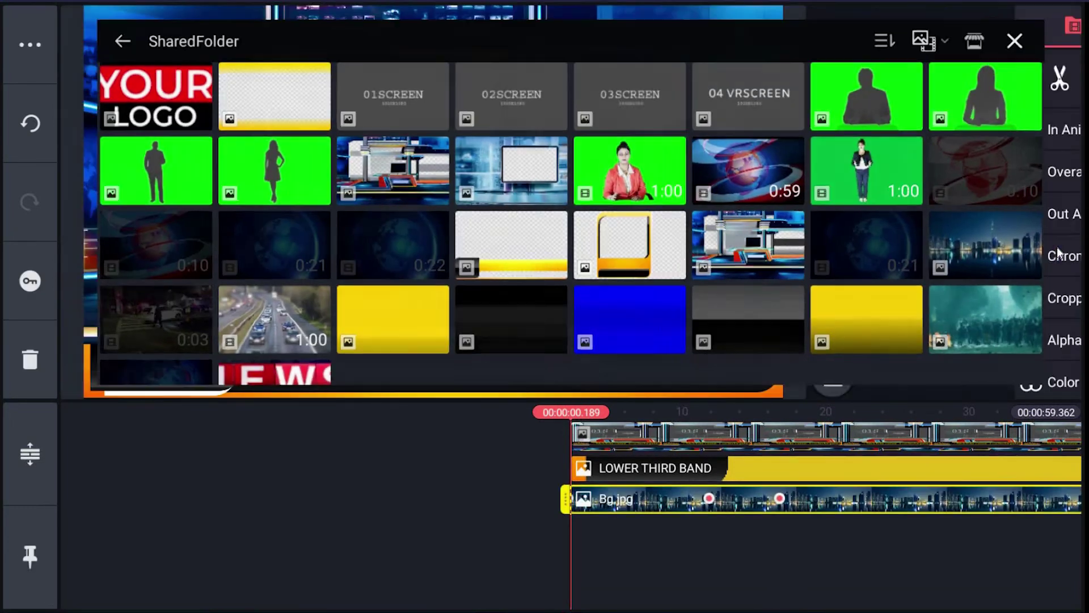
pyautogui.click(431, 542)
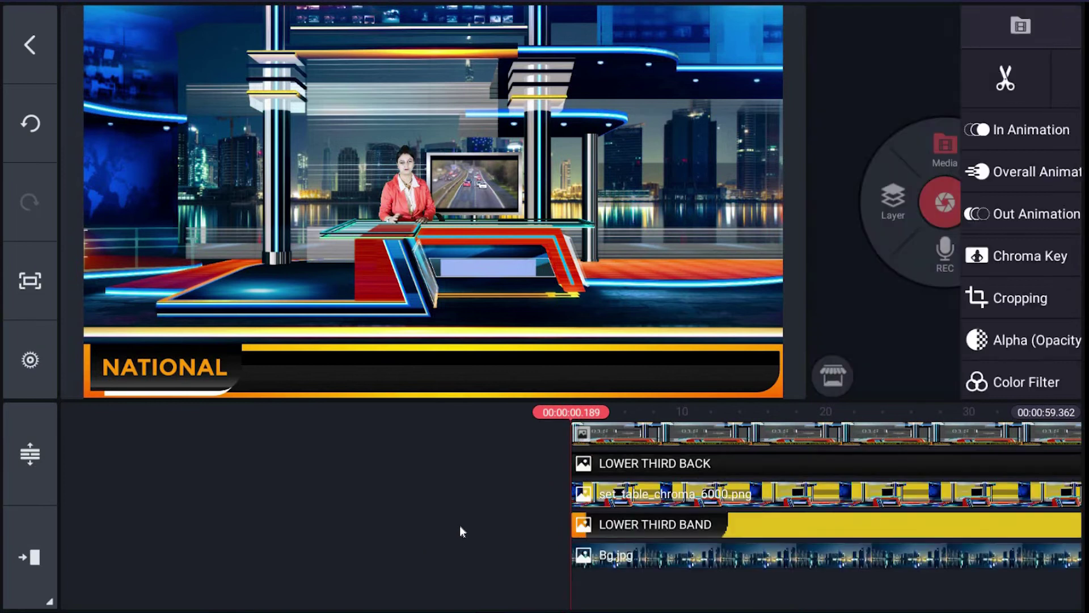